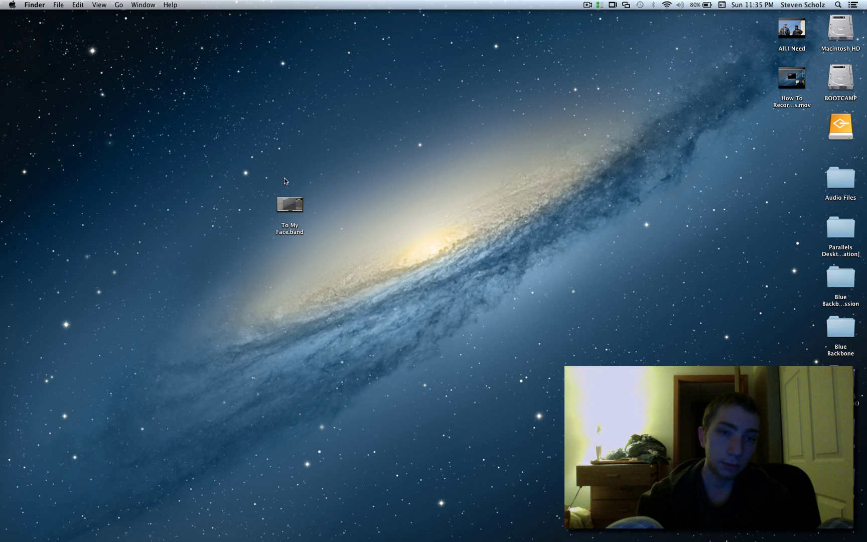
Open To My Face.band with Logic Pro instead of GarageBand.
click(289, 204)
drag(341, 246, 345, 253)
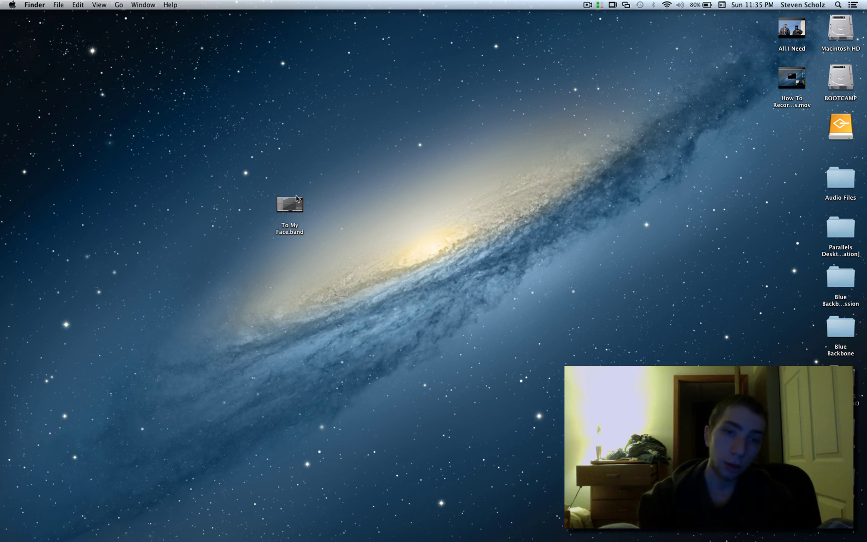
click(284, 210)
right_click(284, 209)
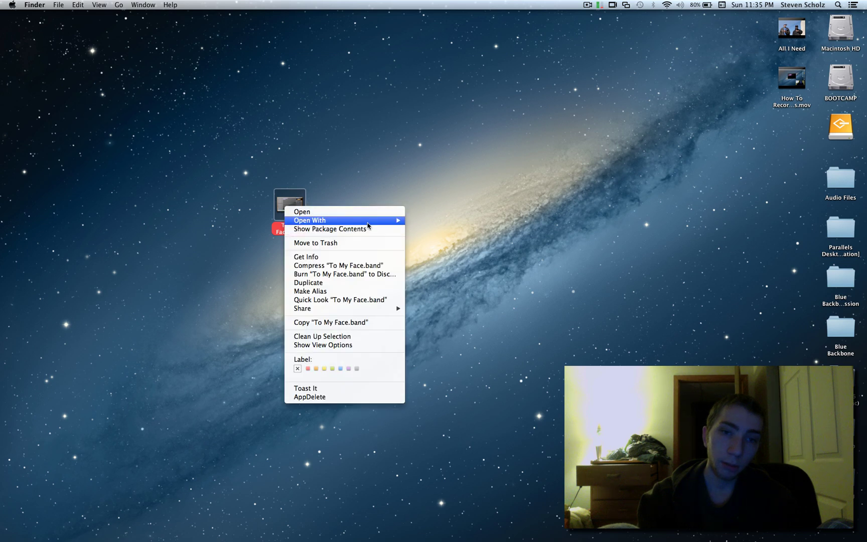
mouse_move(367, 224)
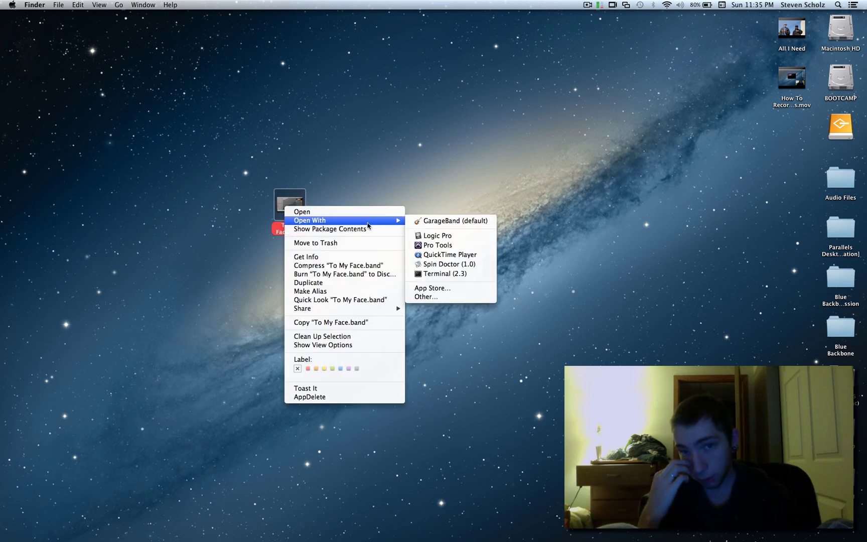
click(466, 237)
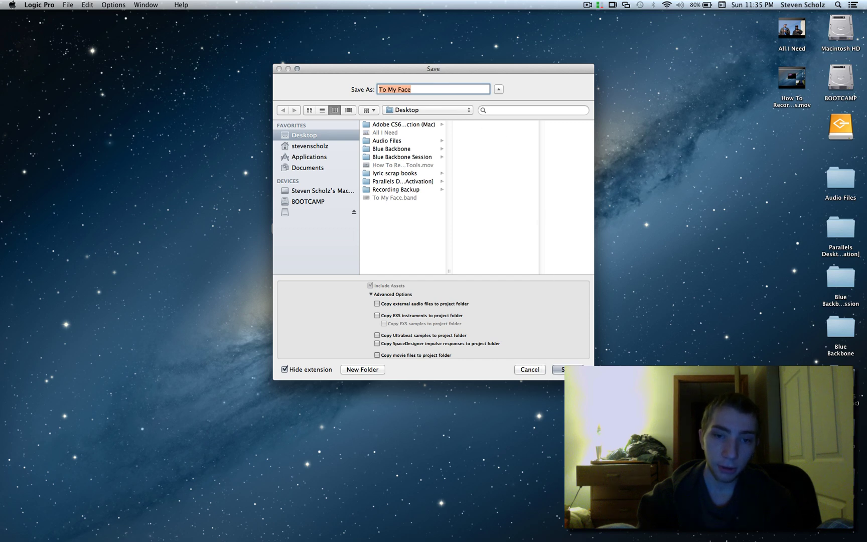
Save the converted project as 'To My Face' on the Desktop.
key(Return)
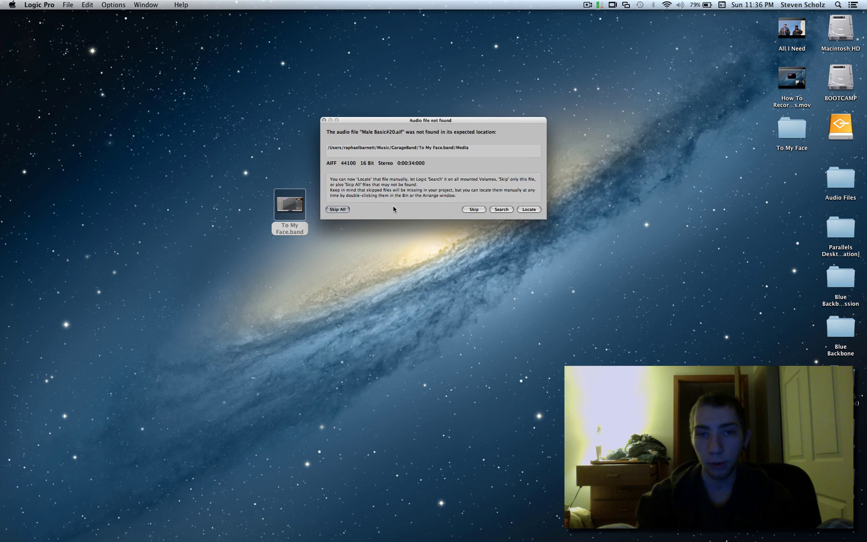
Skip all missing audio files so the To My Face arrangement opens.
click(337, 209)
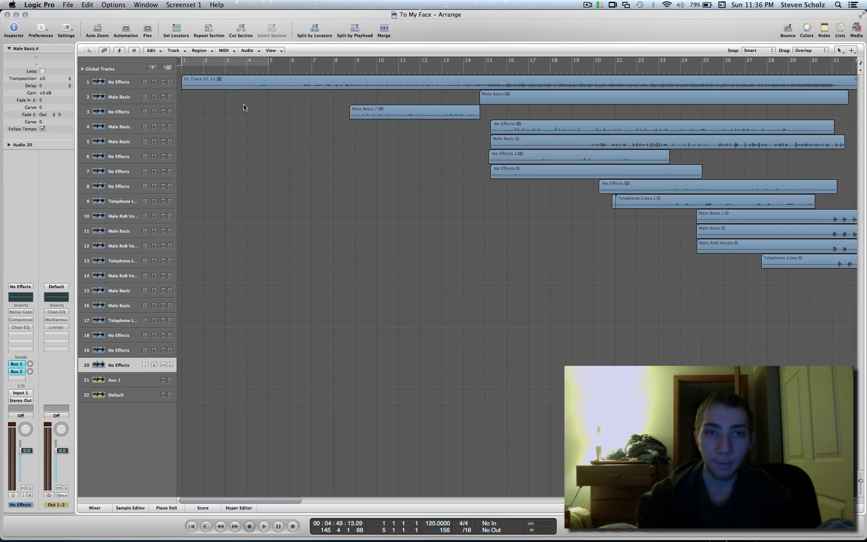
scroll(275, 493, right, 5)
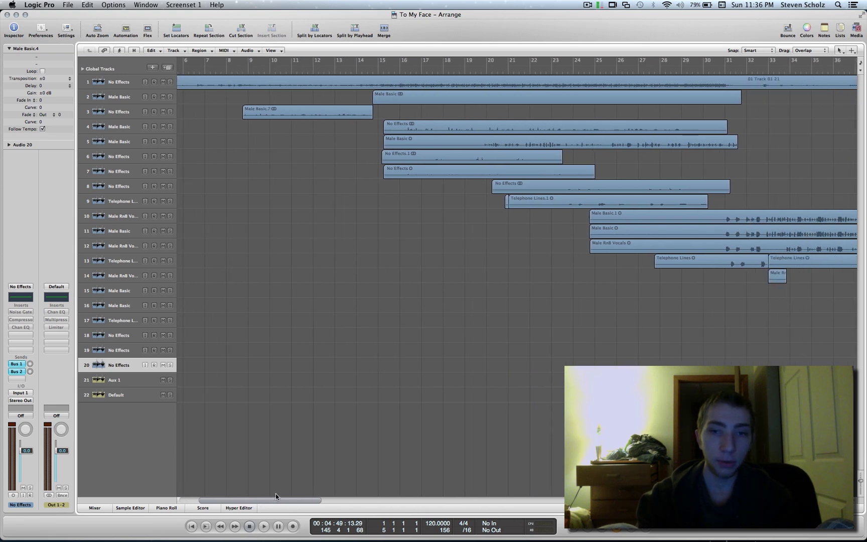
scroll(354, 480, left, 5)
scroll(267, 441, right, 8)
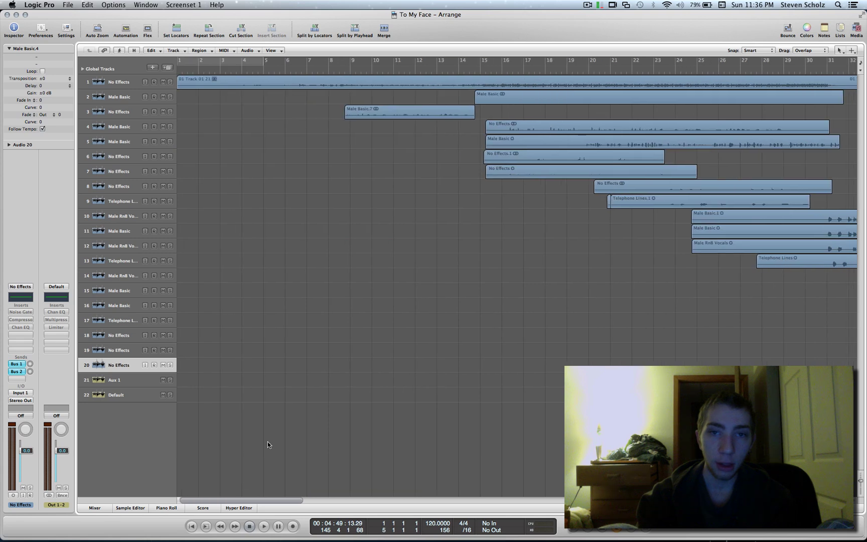
scroll(393, 415, left, 8)
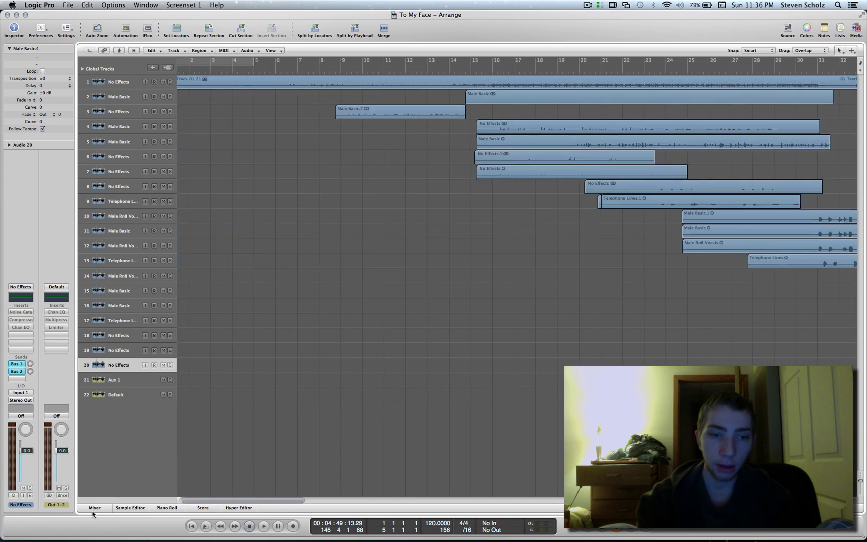
Show the Mixer beneath the arrangement tracks.
click(93, 508)
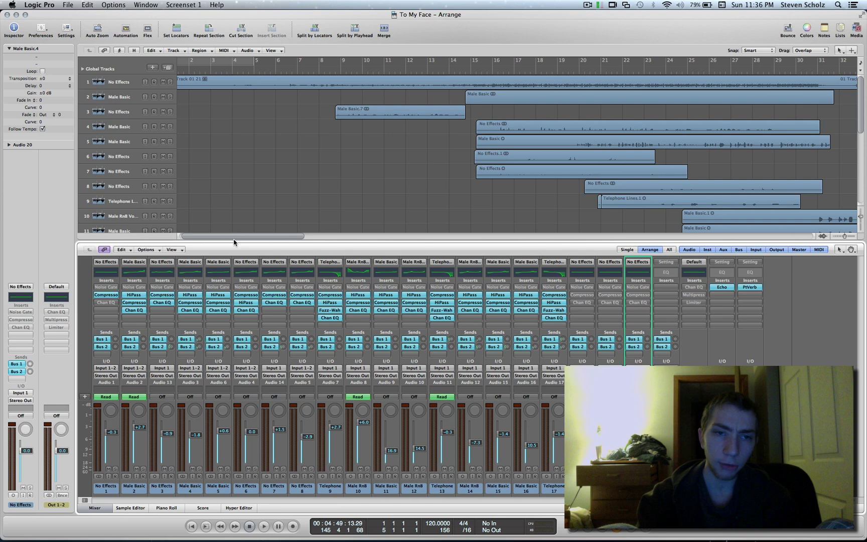
mouse_move(234, 242)
mouse_down()
mouse_move(248, 241)
mouse_move(232, 240)
mouse_up()
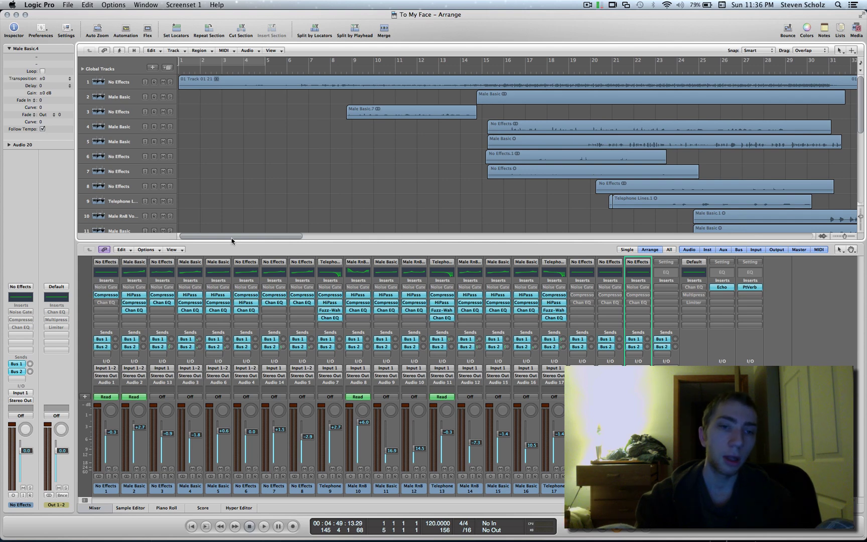
scroll(232, 239, left, 2)
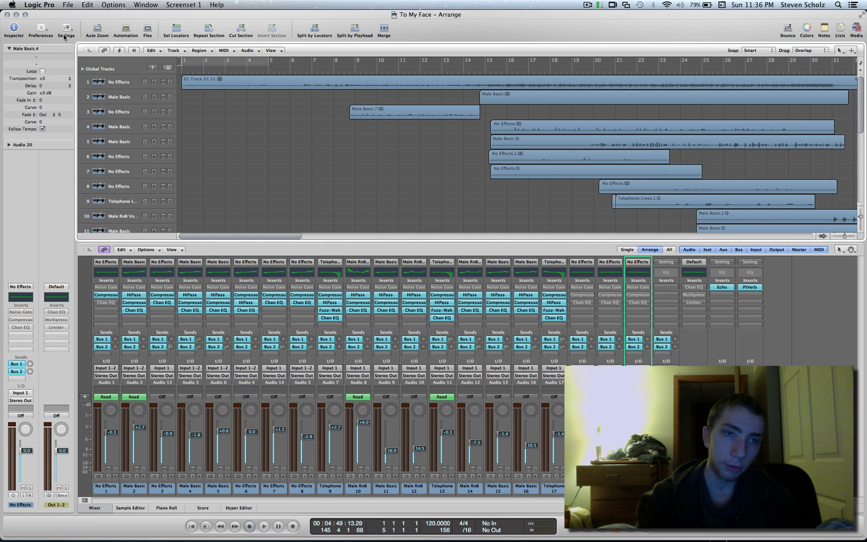
click(59, 4)
Begin exporting the project as an AAF file at 44.1 kHz, 16 bit AIFF.
mouse_move(64, 2)
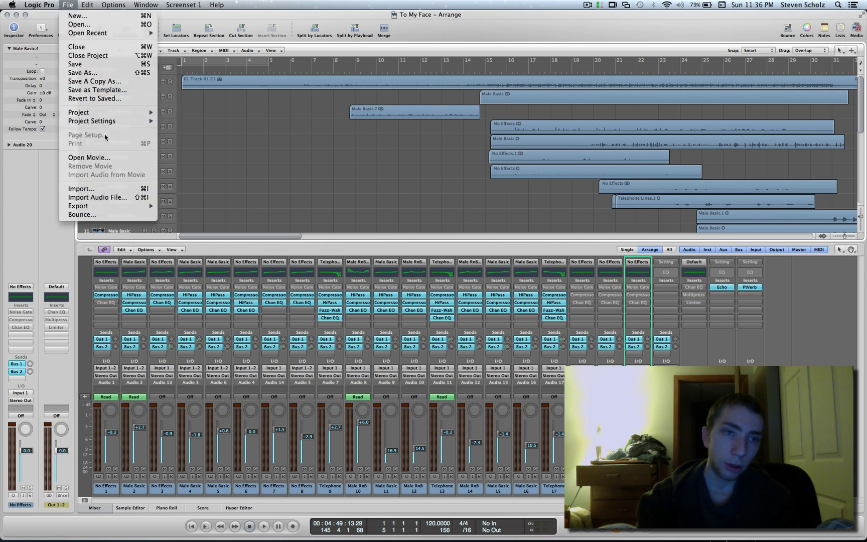
mouse_move(140, 207)
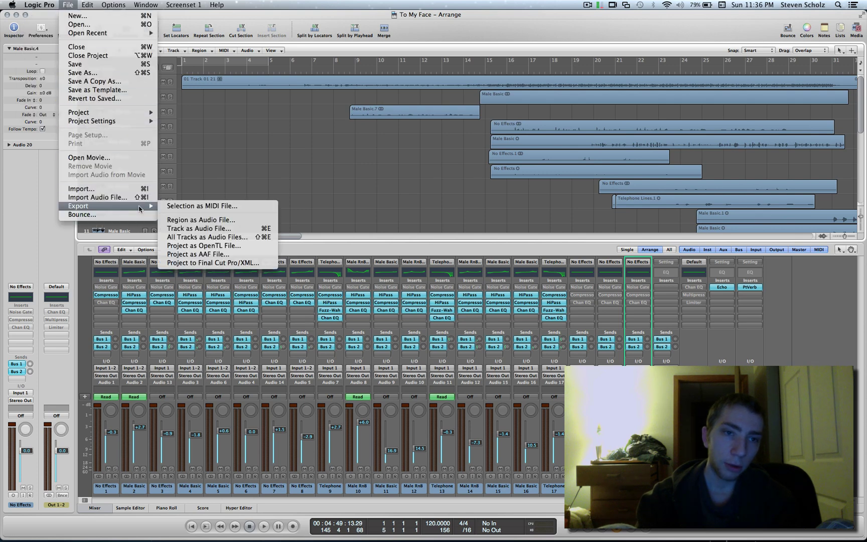
click(252, 255)
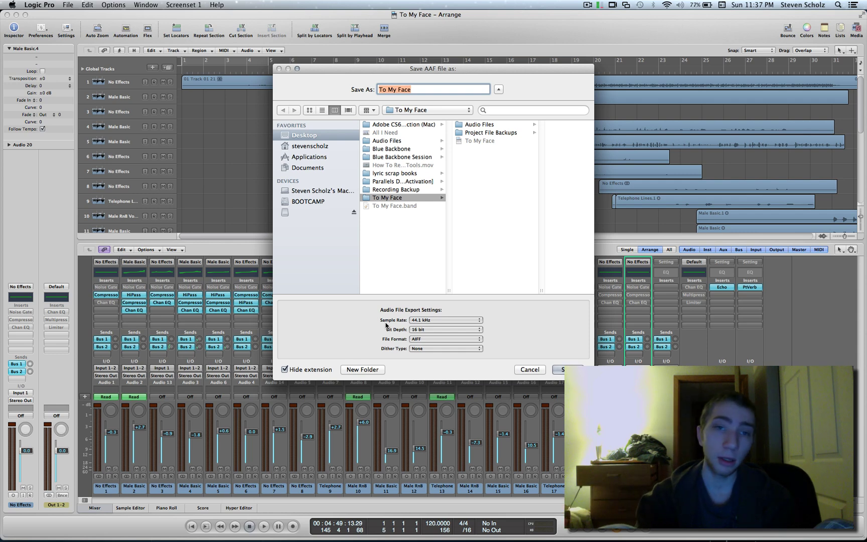
Browse the Audio Files folder, then set the To My Face folder as AAF destination.
click(495, 124)
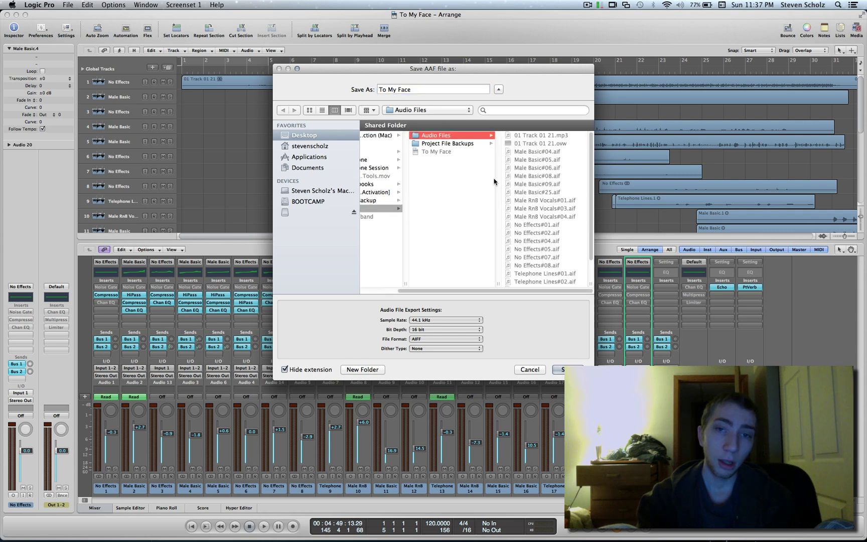
scroll(532, 211, down, 3)
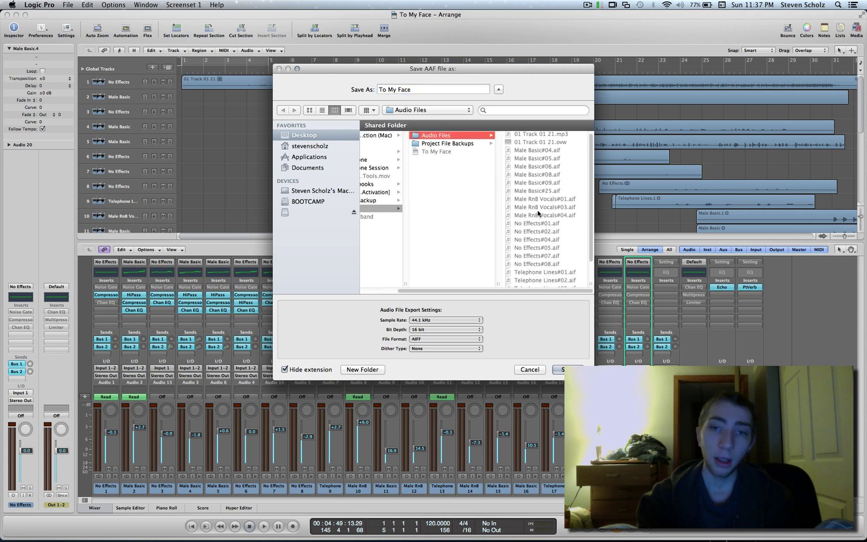
scroll(535, 214, up, 3)
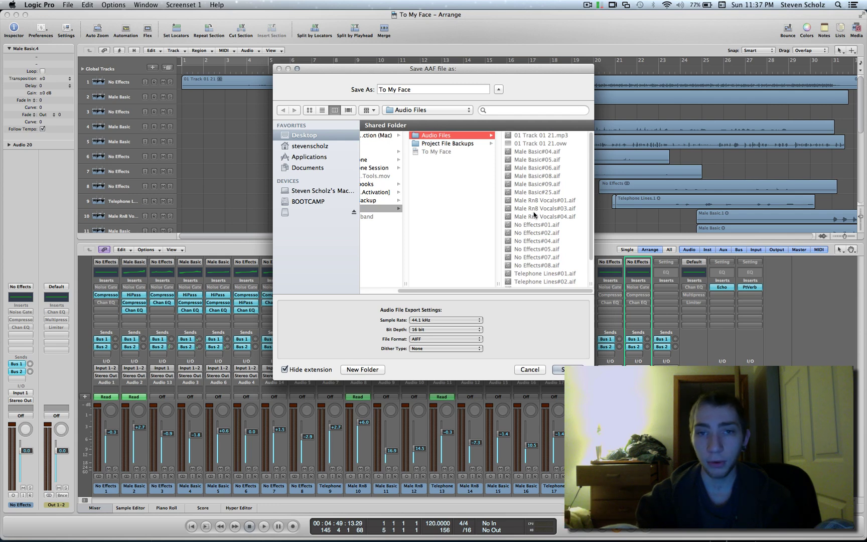
click(474, 190)
click(479, 161)
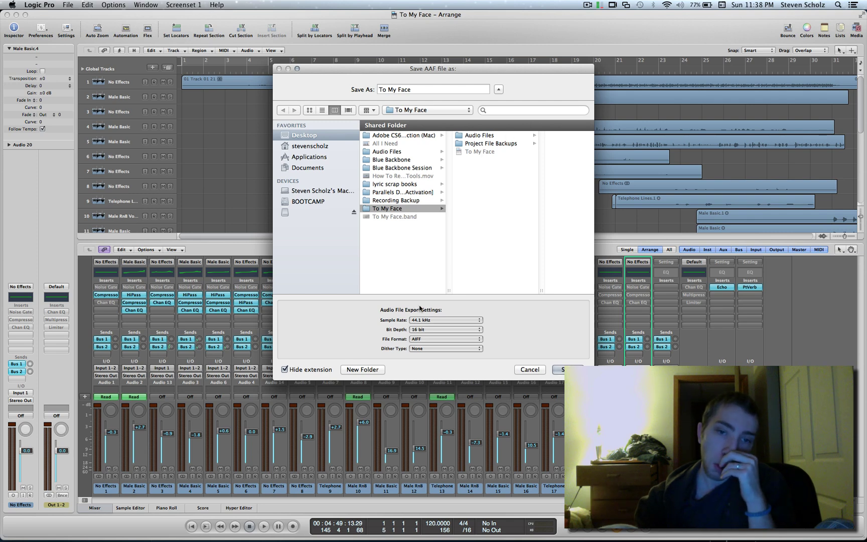
Create a 'Pro Tools' folder inside To My Face for the AAF export.
click(371, 370)
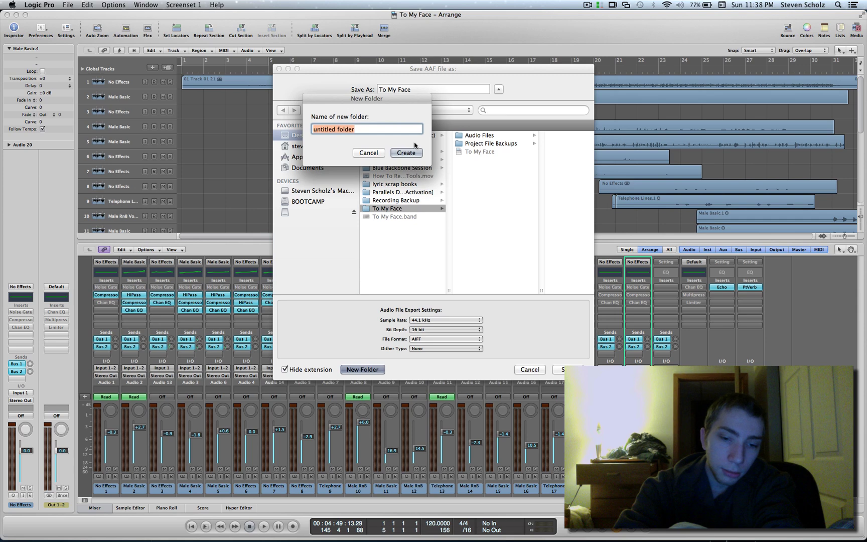
text(AAf)
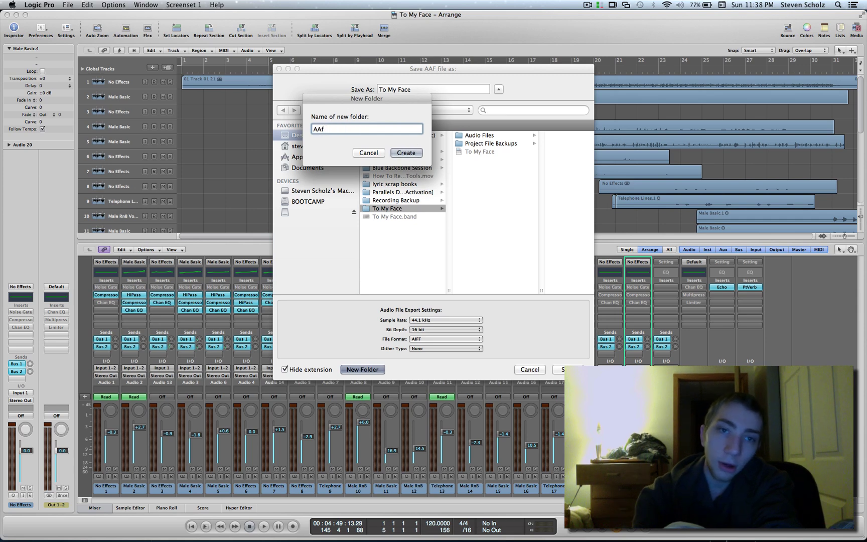
key(BackSpace)
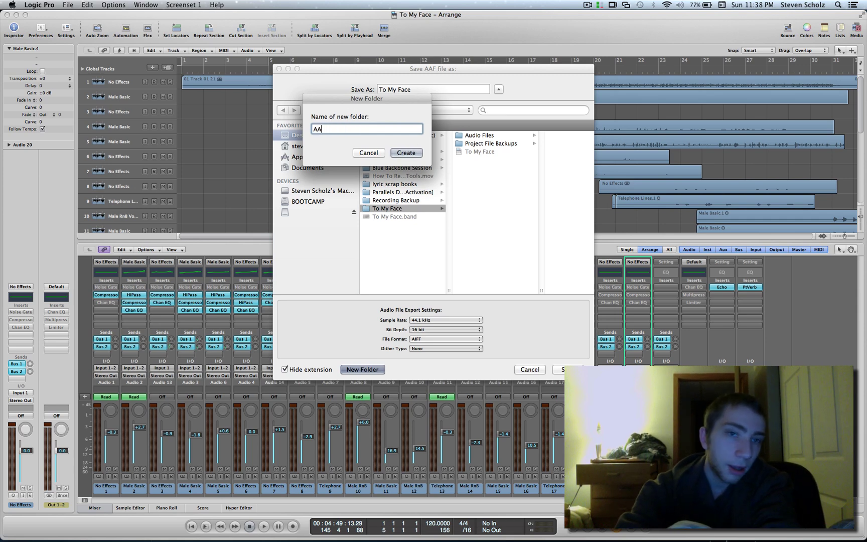
key(BackSpace)
key(BackSpace)
text(Pro Tools)
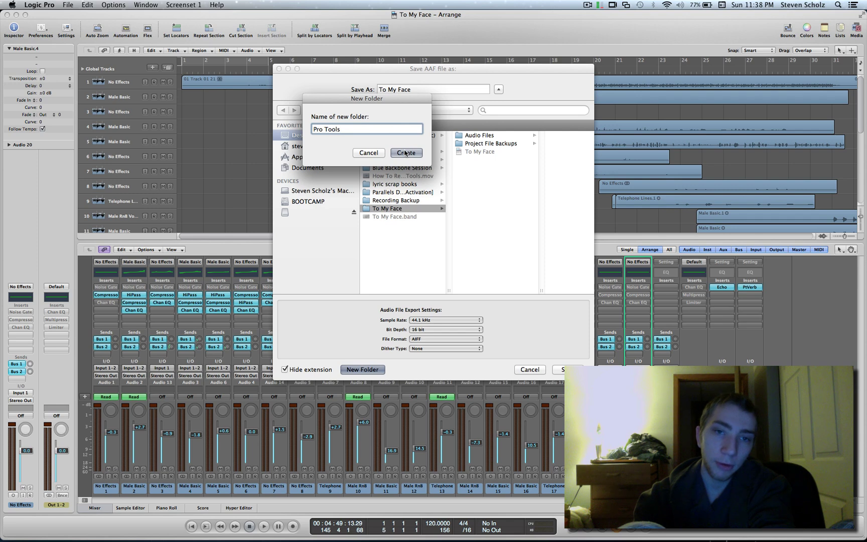
click(406, 153)
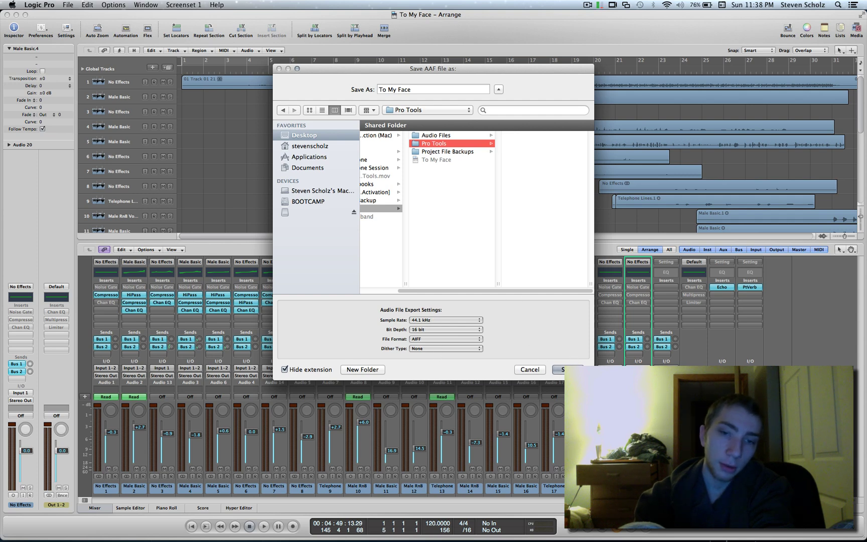
Save the AAF and permanently dismiss the mono-channel export warning.
key(Return)
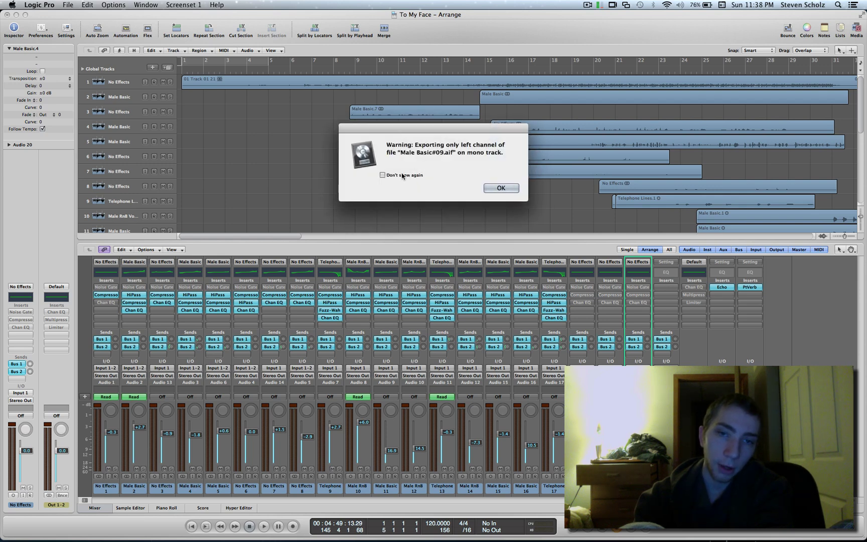
click(382, 175)
click(500, 188)
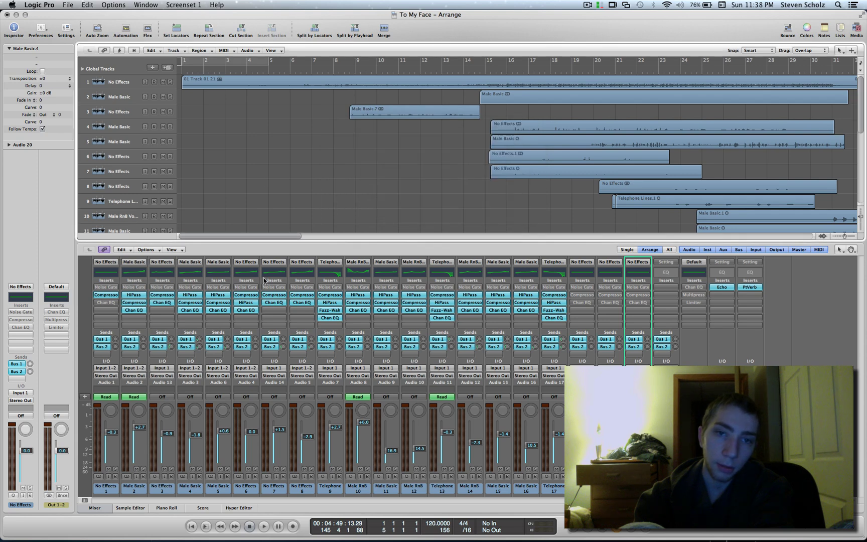
Quit Logic Pro, saving the project changes.
click(52, 5)
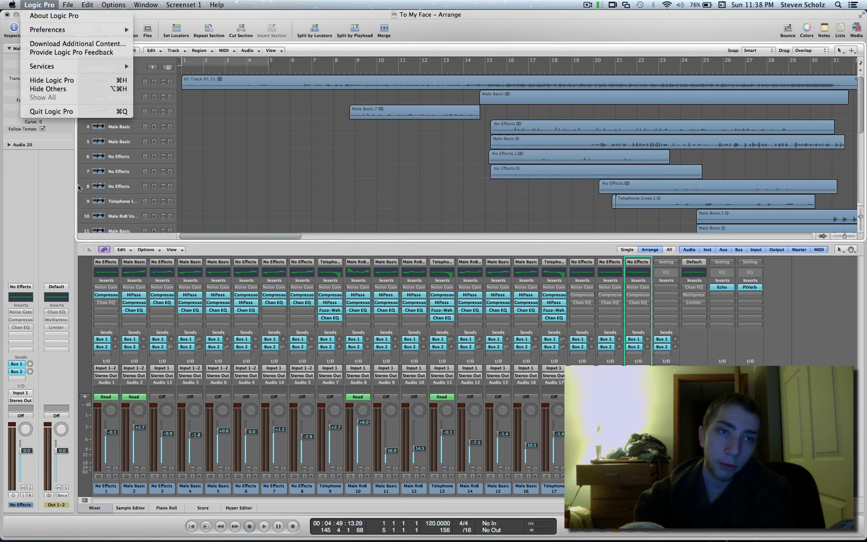
click(85, 114)
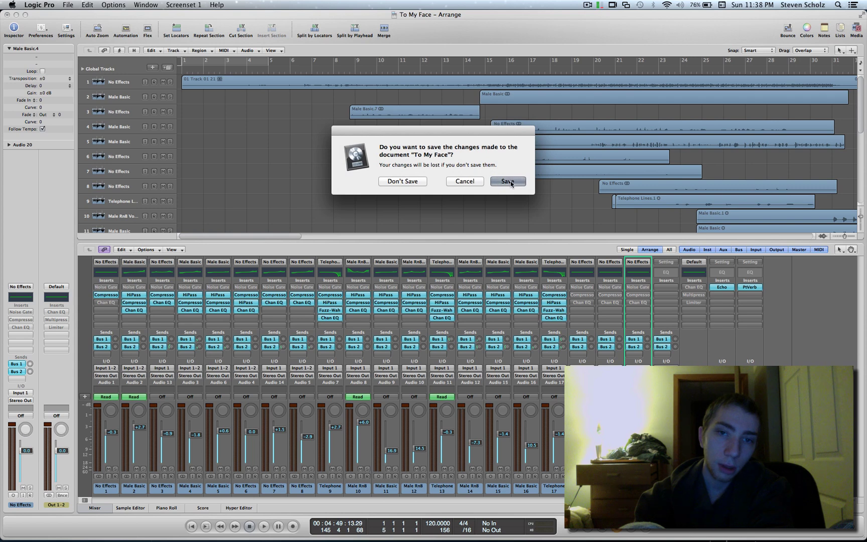
key(Return)
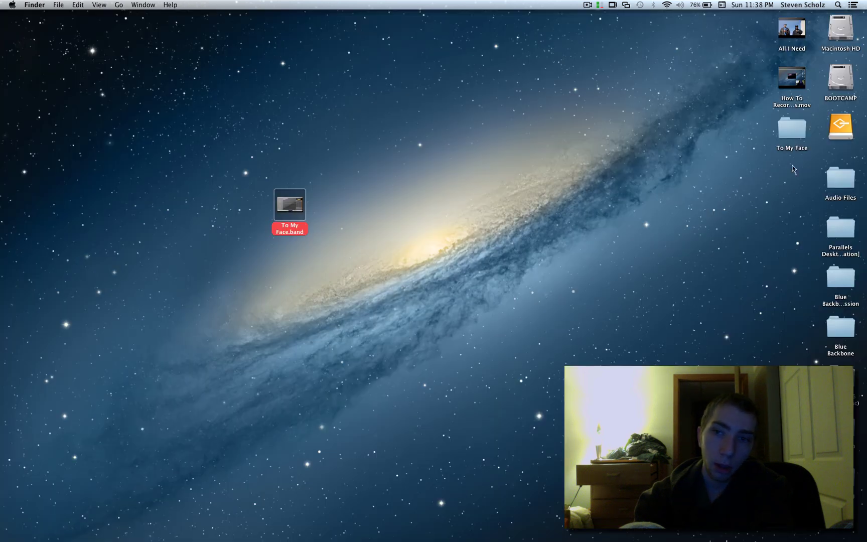
Move To My Face to mid-desktop and browse its Pro Tools > Audio Files folder.
drag(799, 148, 343, 216)
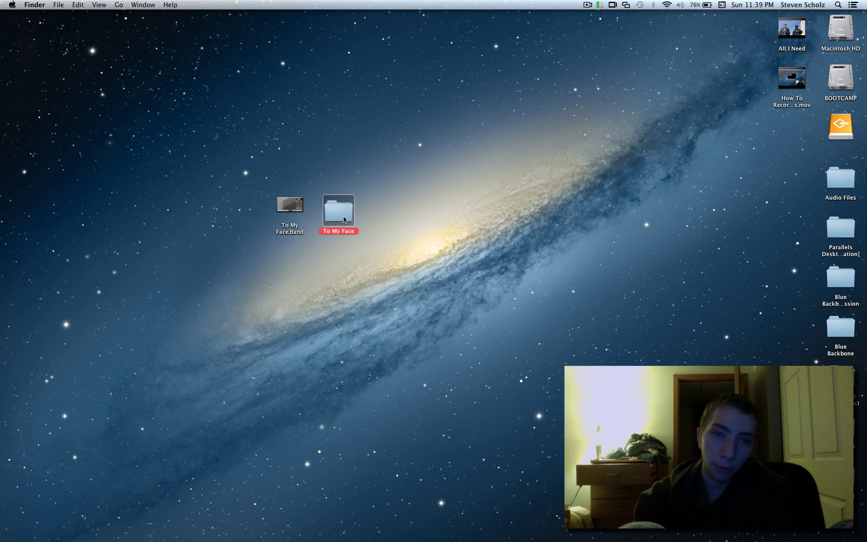
double_click(343, 217)
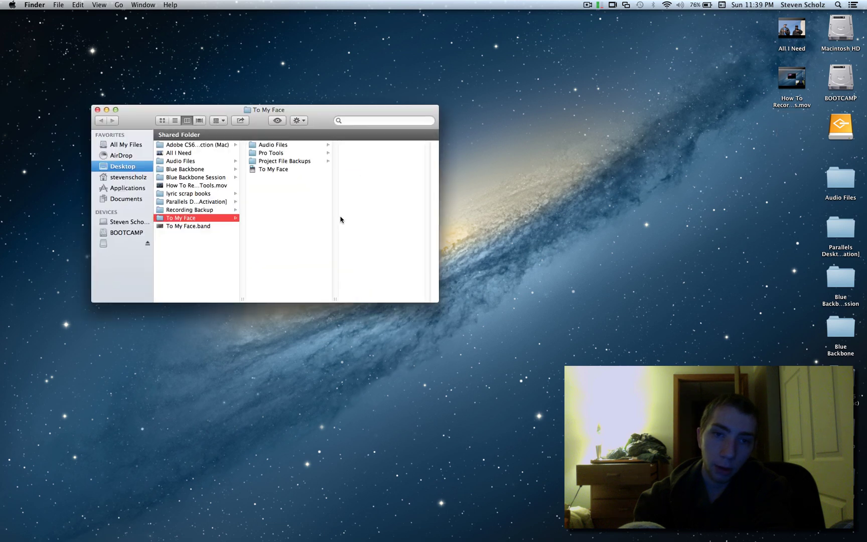
click(283, 154)
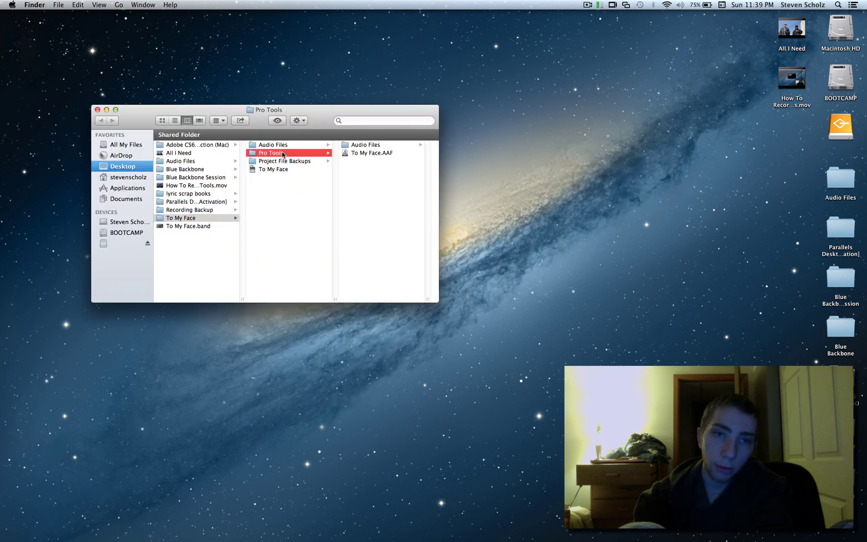
click(360, 146)
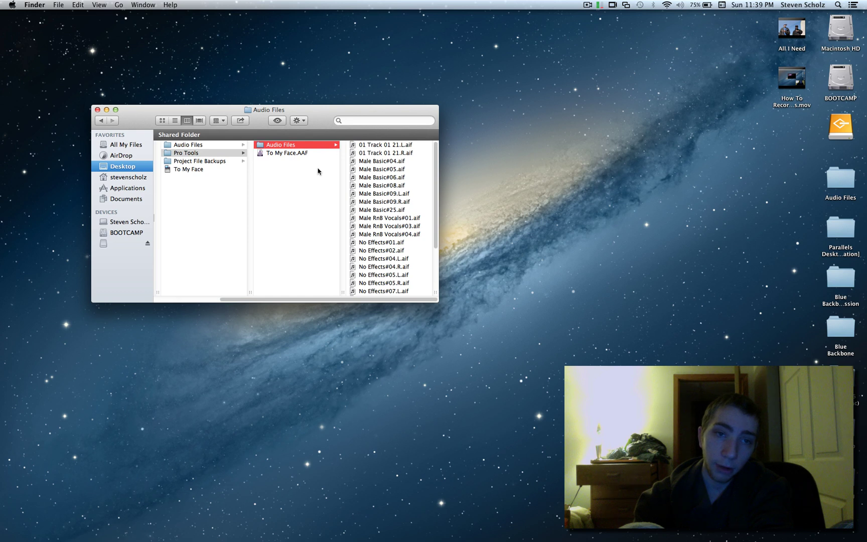
Bring up Open With options for To My Face.AAF, with Pro Tools as default.
click(284, 155)
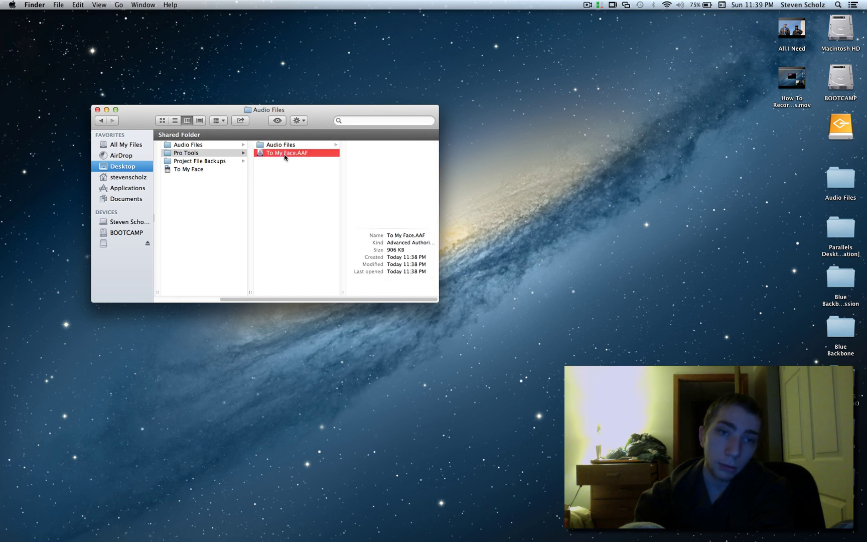
right_click(283, 155)
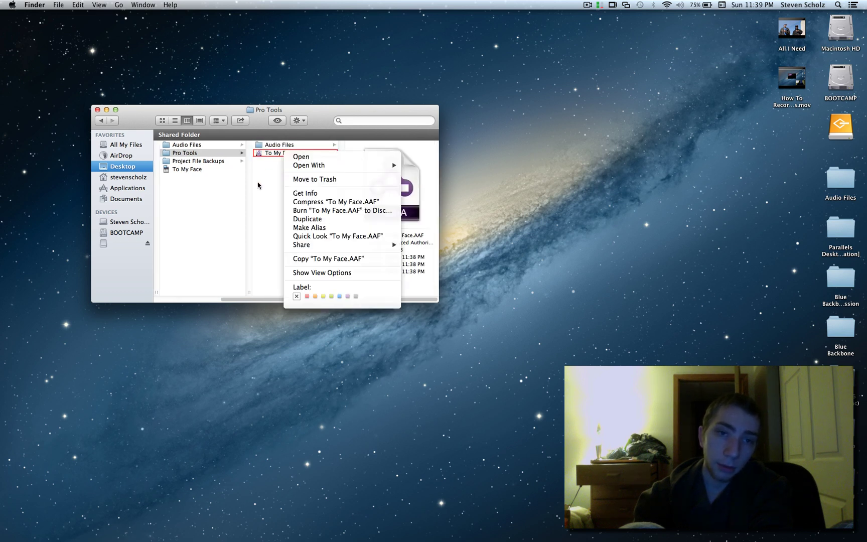
click(274, 155)
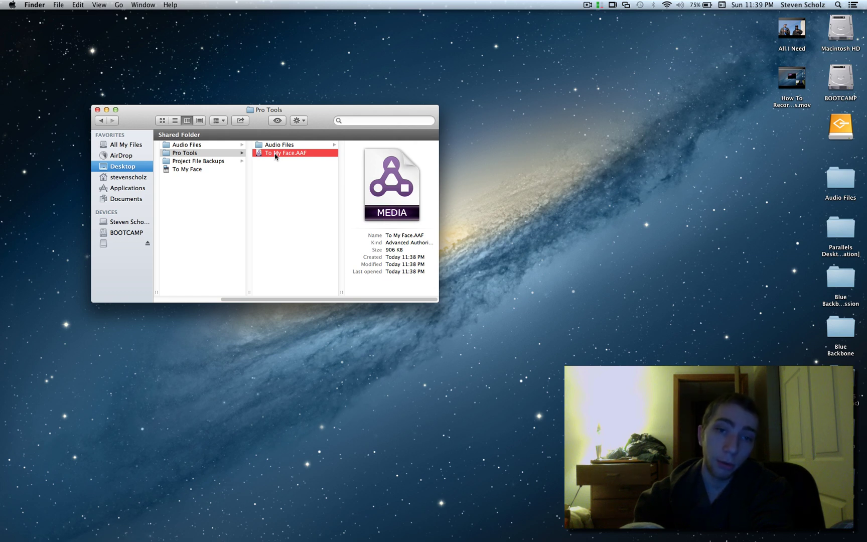
right_click(275, 154)
mouse_move(362, 166)
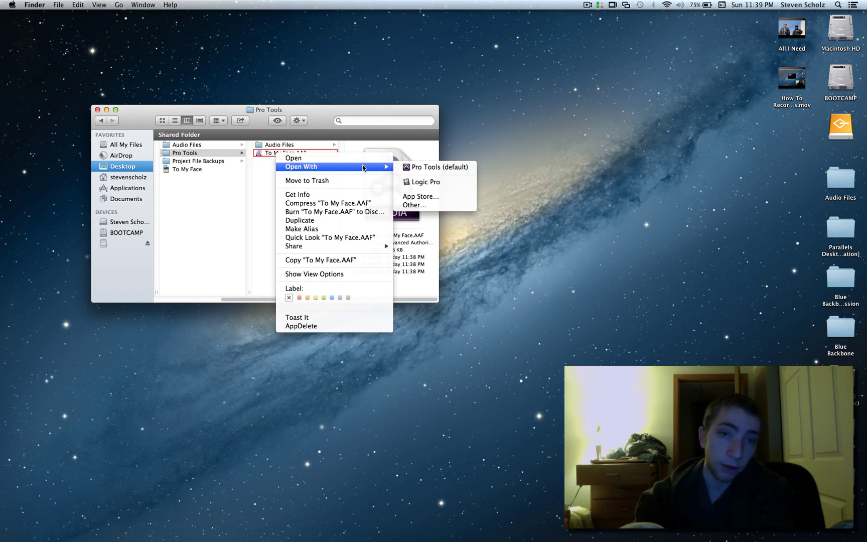
Open the AAF in Pro Tools with default session settings, saving into To My Face > Pro Tools.
click(433, 169)
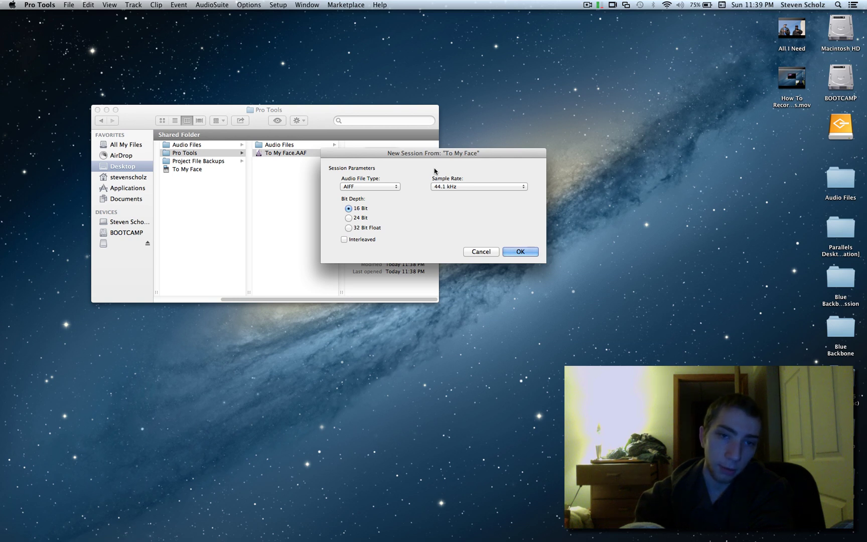
click(527, 253)
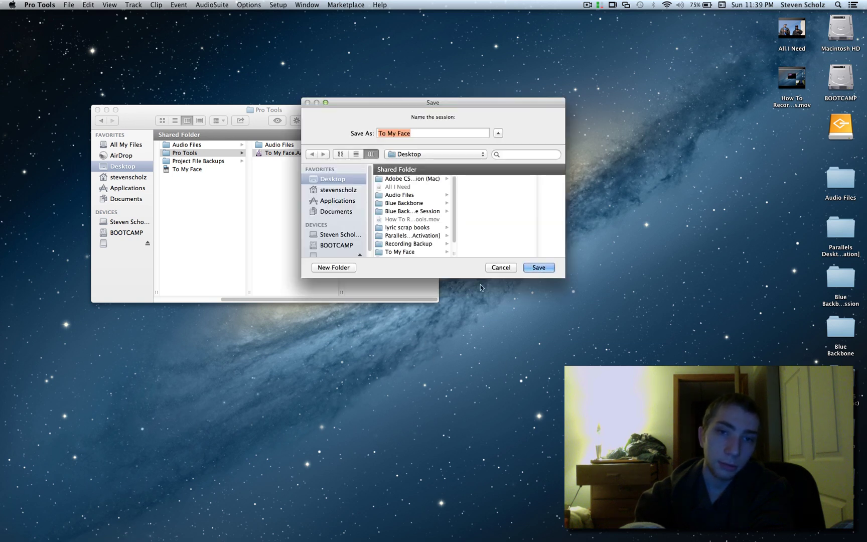
scroll(450, 216, down, 1)
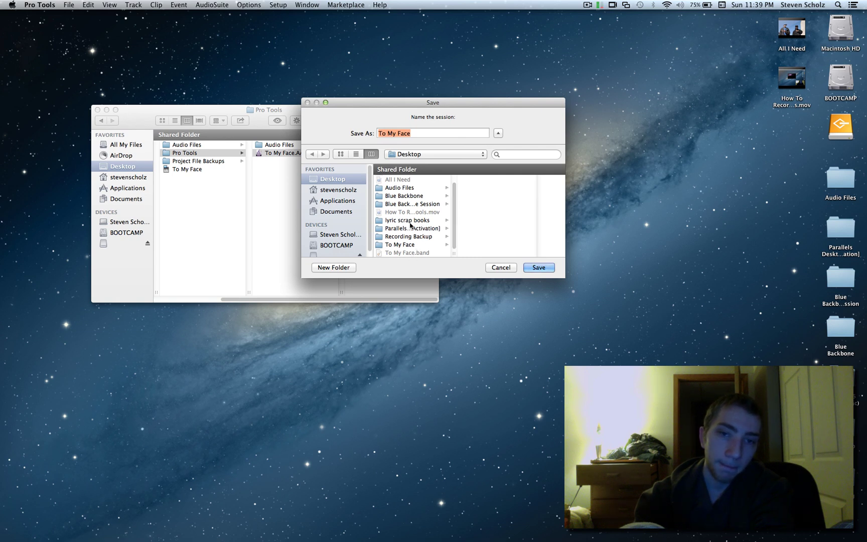
click(404, 244)
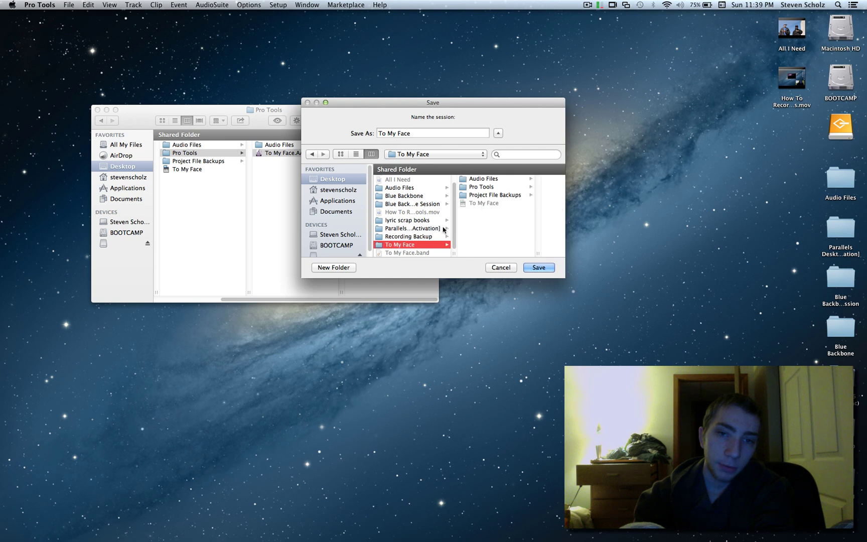
click(483, 187)
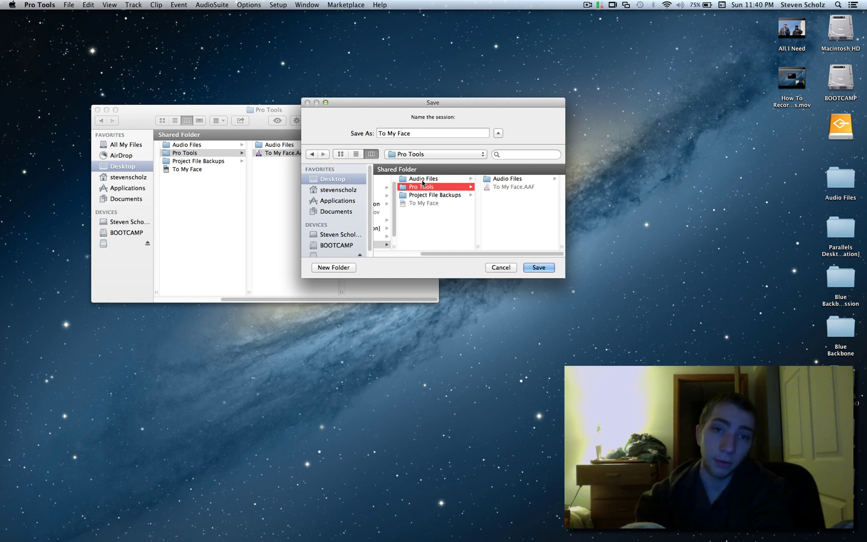
Create a 'Session' folder there and save the session into it.
click(343, 267)
text(Session)
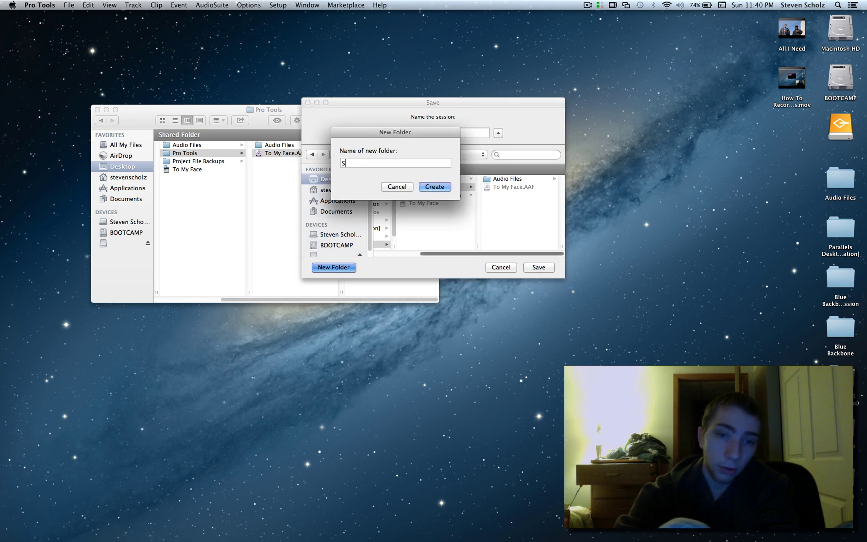
key(Return)
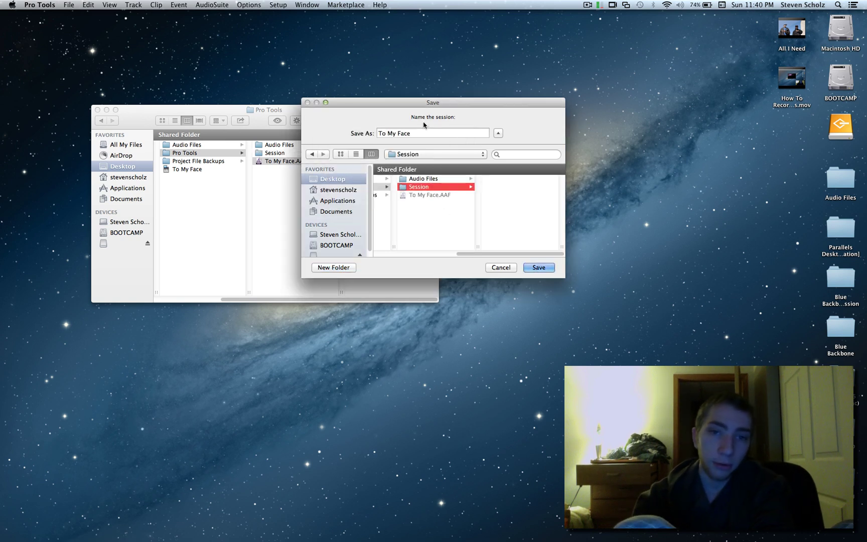
click(544, 267)
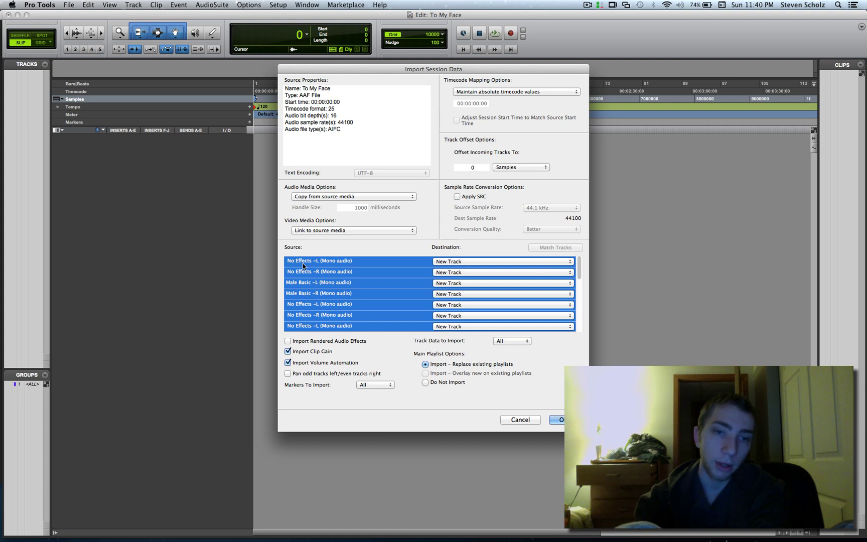
scroll(302, 266, down, 10)
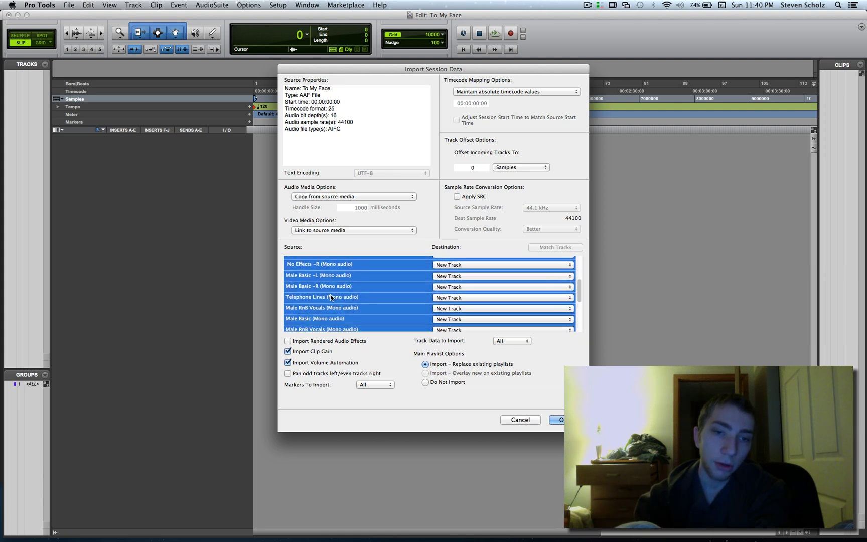
scroll(330, 296, down, 8)
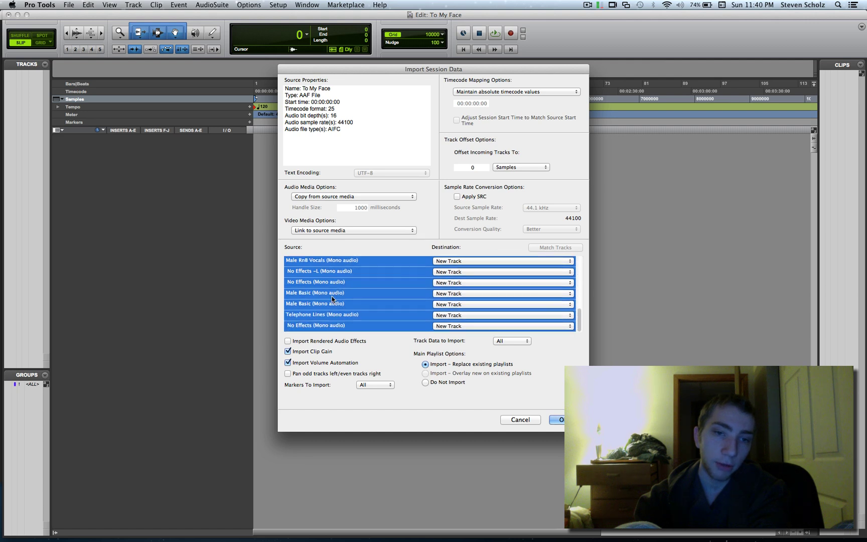
scroll(331, 301, up, 15)
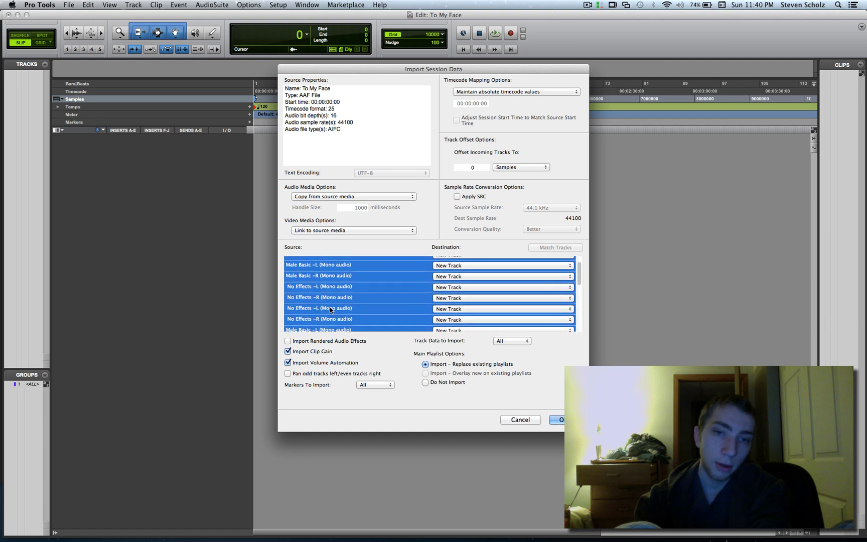
scroll(331, 311, up, 1)
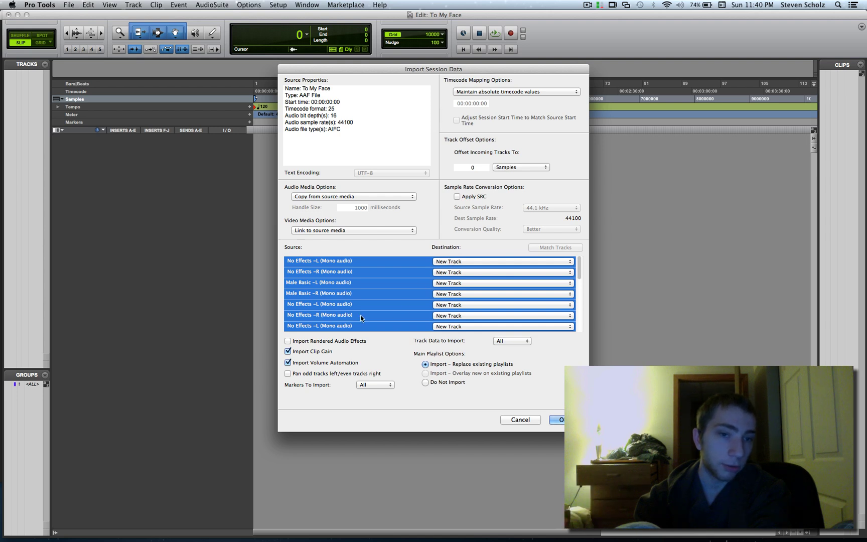
scroll(361, 317, down, 10)
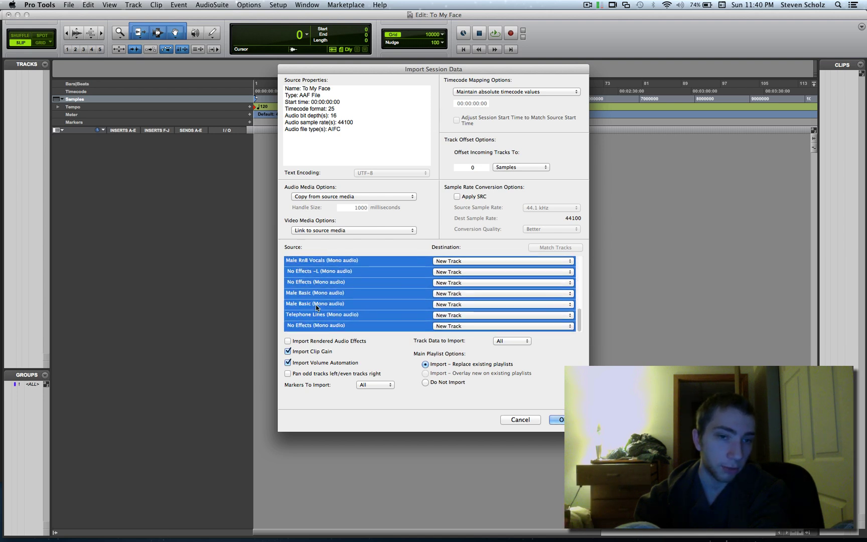
scroll(314, 300, up, 5)
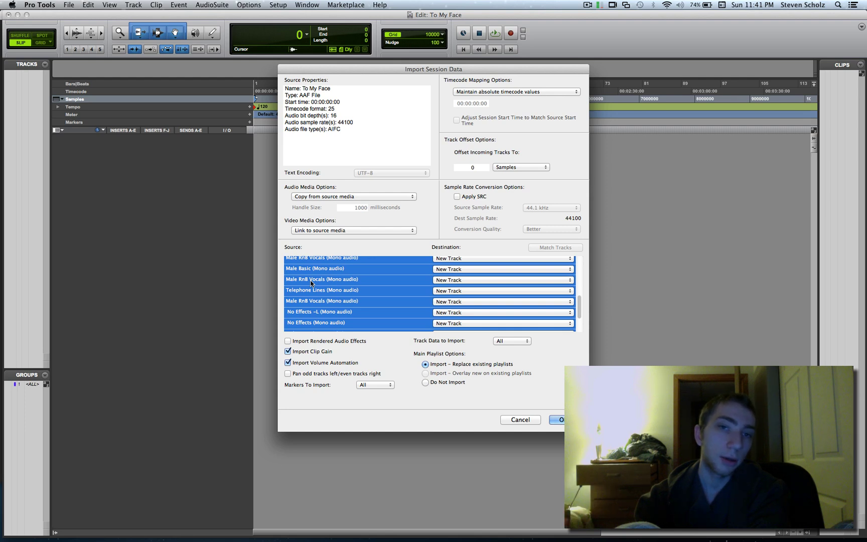
scroll(362, 280, up, 8)
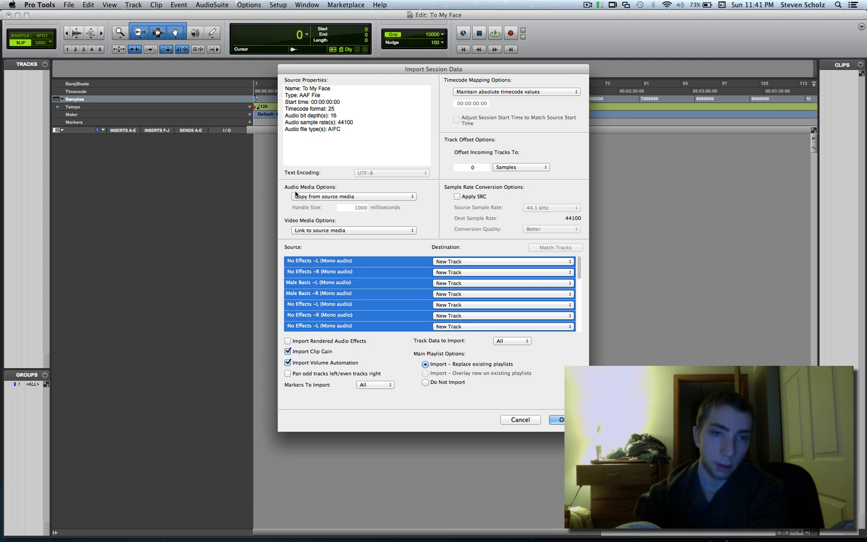
Import the AAF tracks with audio copied from source media and All track data included.
click(339, 196)
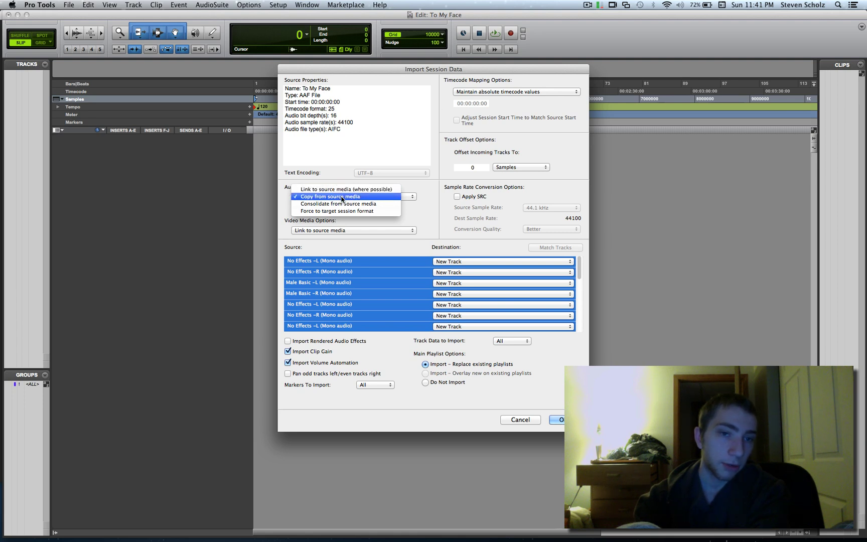
click(341, 197)
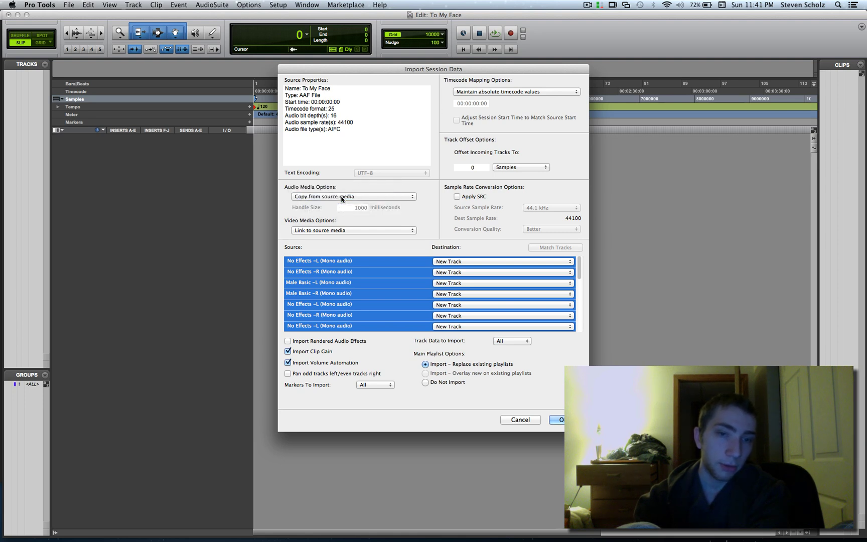
click(363, 196)
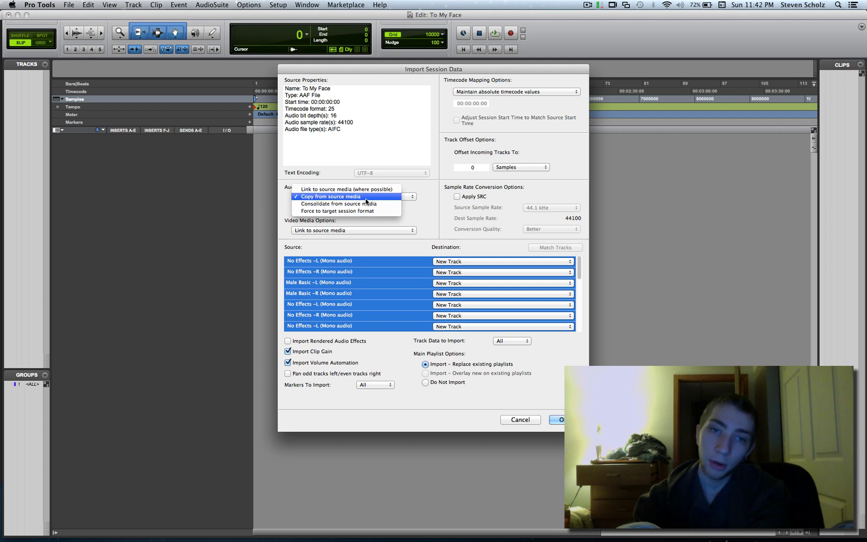
click(365, 199)
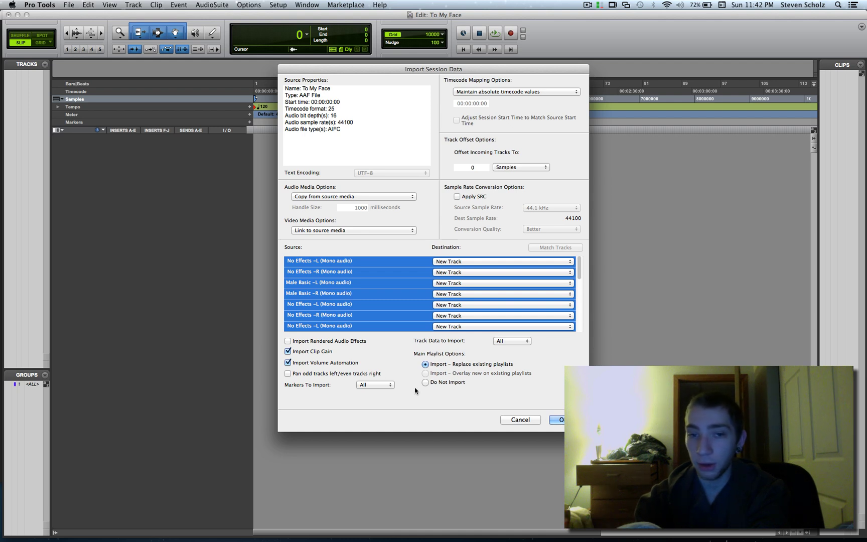
click(511, 343)
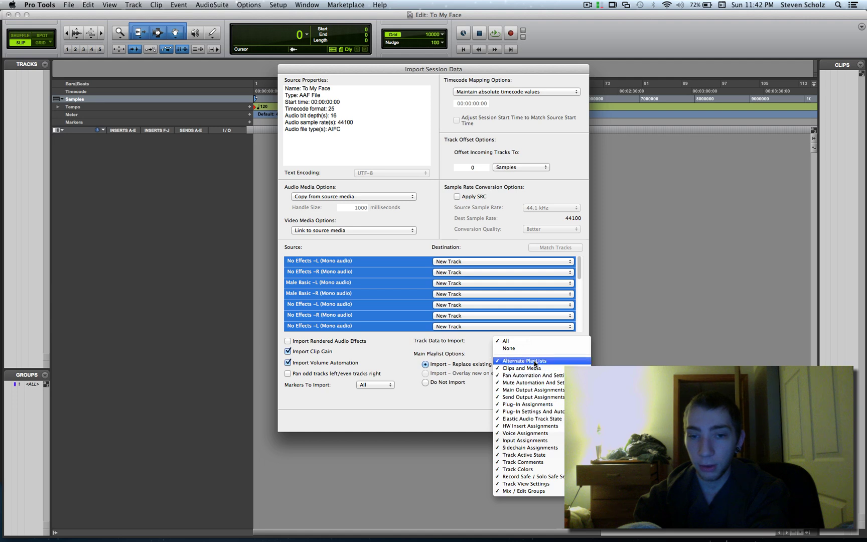
click(479, 351)
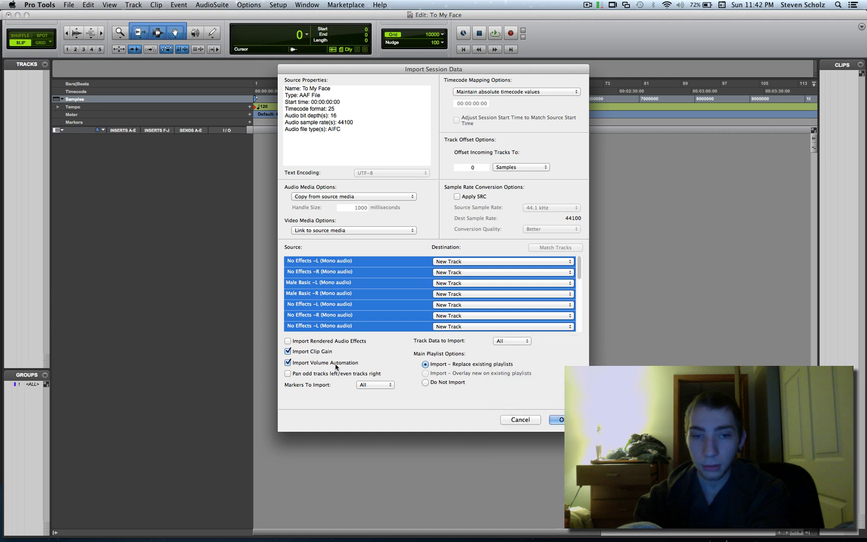
click(556, 418)
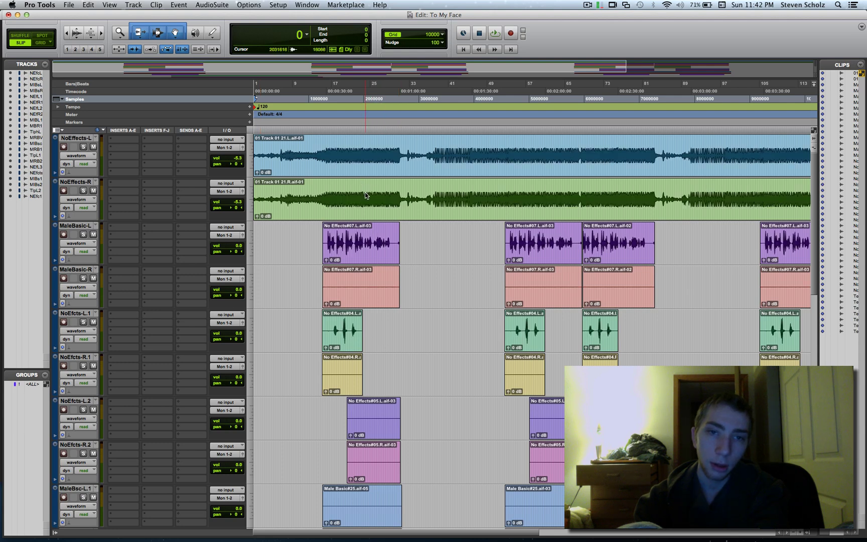
Scroll the Edit window to review the imported tracks down to Telephone Lines and Male RnB Vocals.
scroll(301, 266, down, 10)
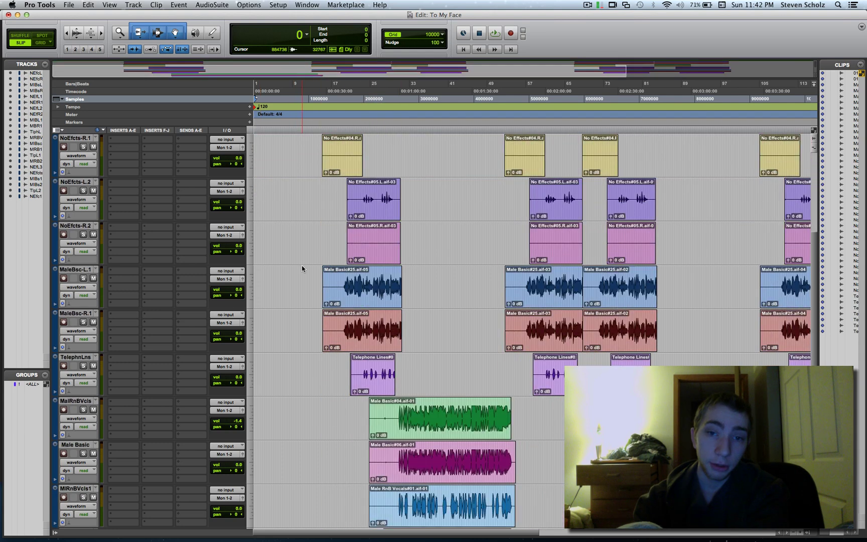
scroll(301, 267, down, 4)
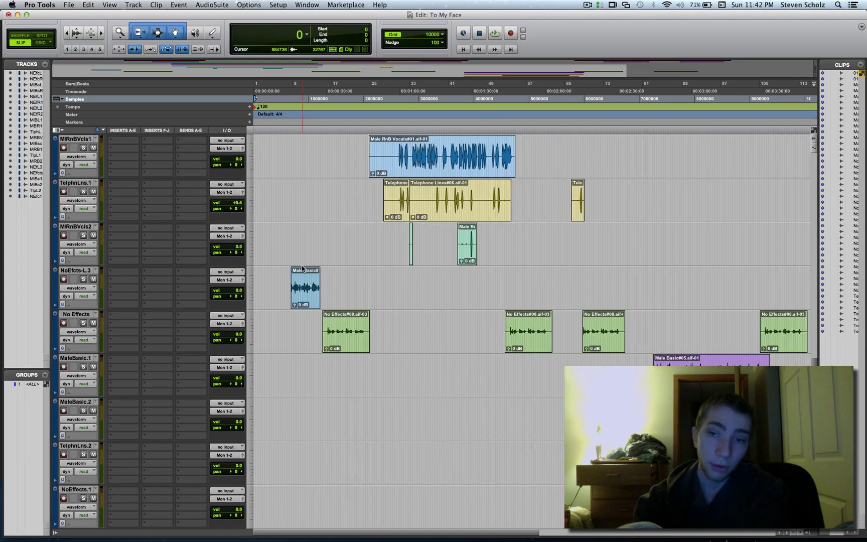
scroll(303, 269, up, 14)
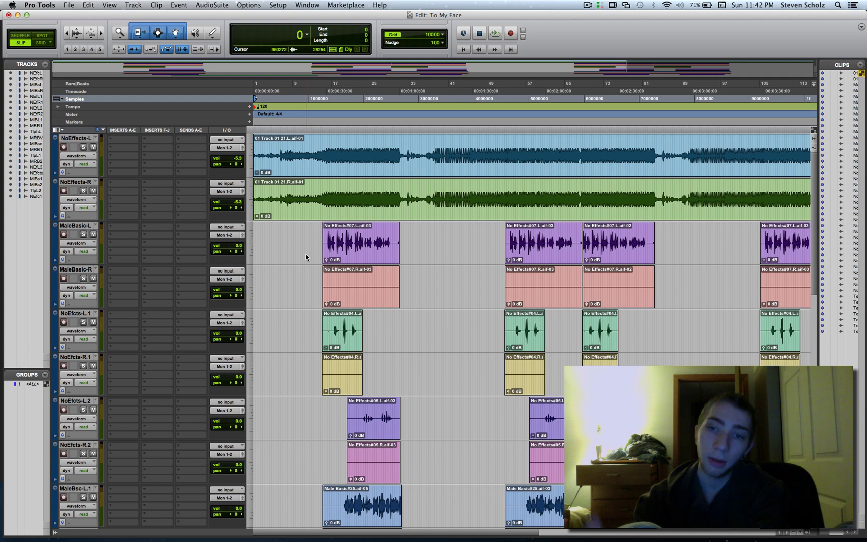
scroll(279, 314, down, 5)
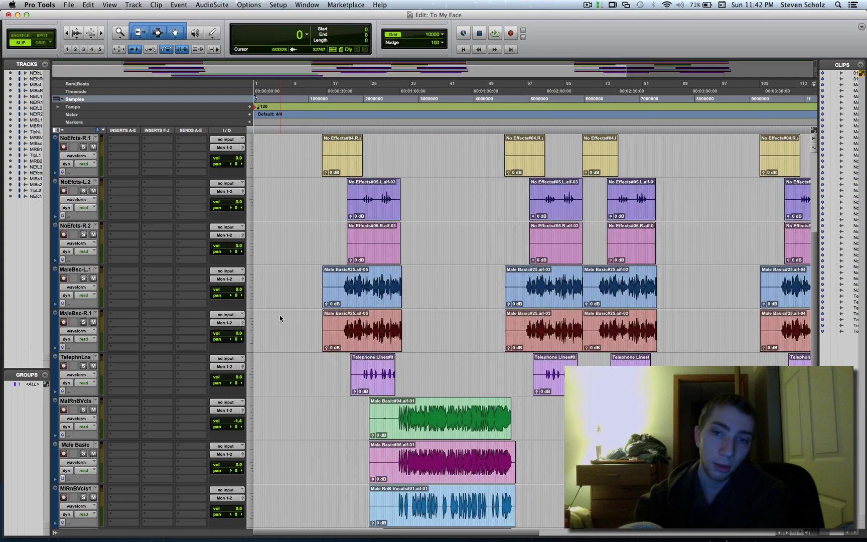
scroll(279, 314, up, 4)
scroll(280, 313, up, 1)
scroll(280, 312, down, 1)
scroll(280, 313, up, 1)
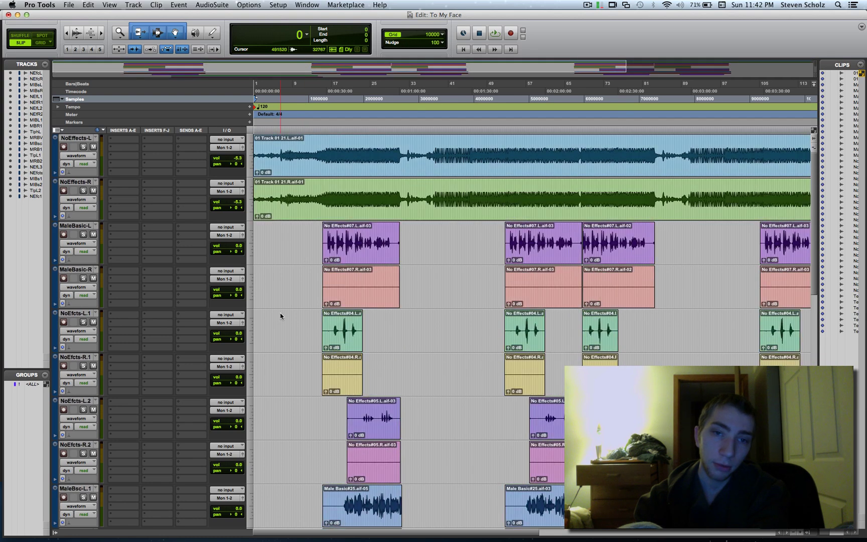
scroll(280, 315, down, 1)
scroll(289, 297, up, 1)
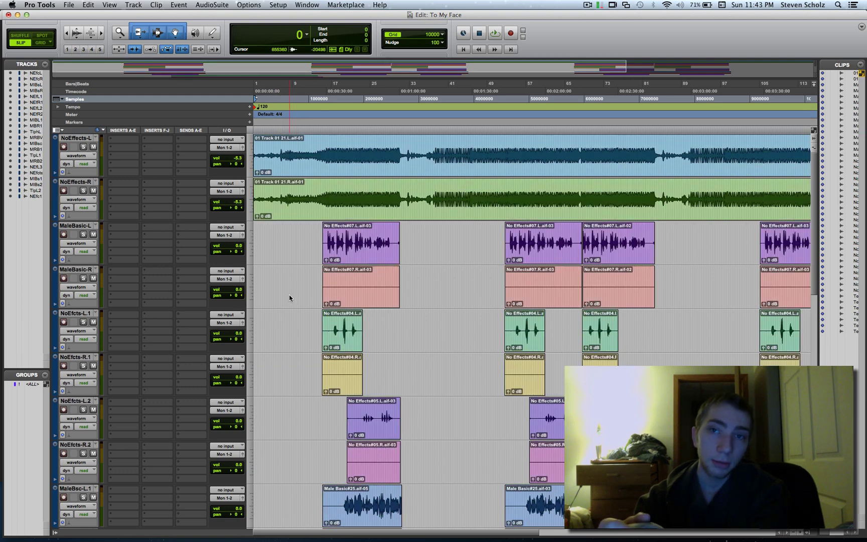
scroll(289, 297, down, 5)
scroll(289, 297, down, 8)
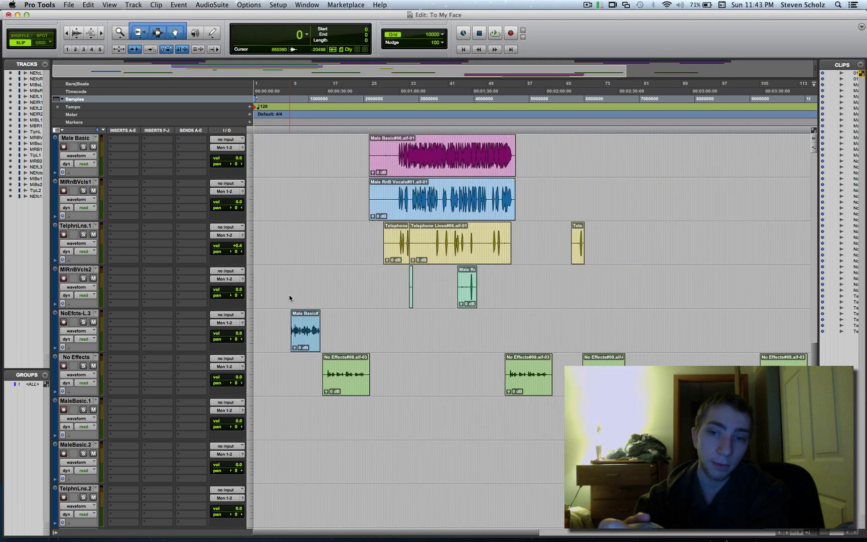